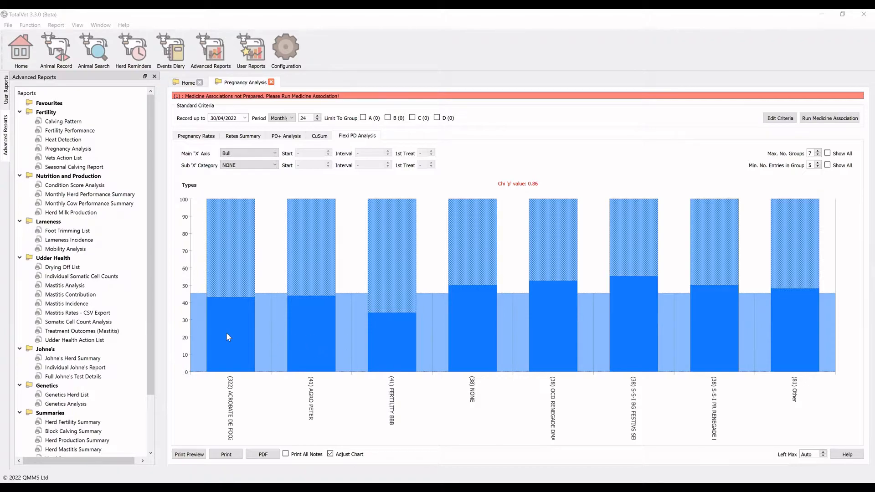
# Open the service records behind the ACROBATE DE FOOZ bar and dock the list alongside the chart.
pyautogui.doubleClick(226, 337)
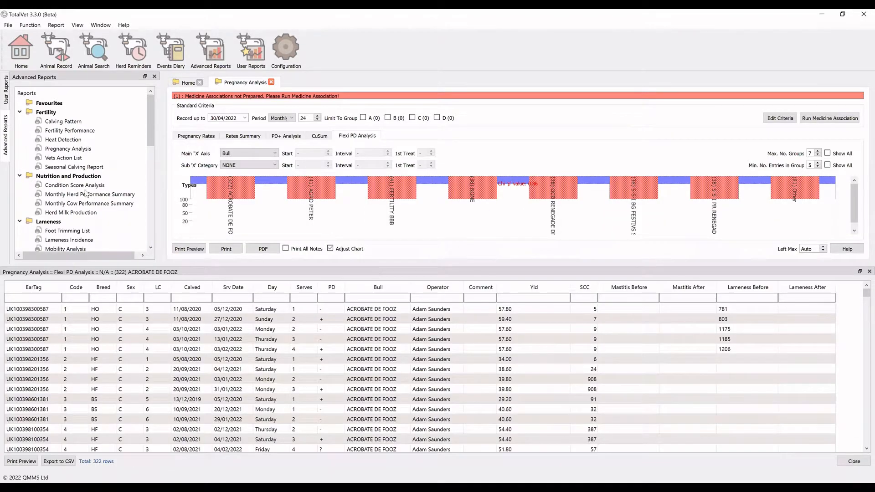
pyautogui.moveTo(86, 190); pyautogui.dragTo(86, 192)
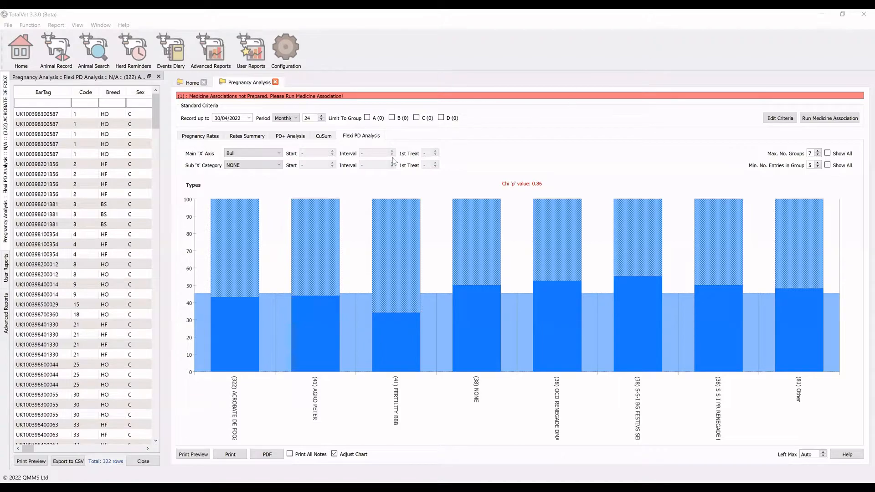
# View the Flexi PD chart by Day Of Week and by Lact No on the main X axis.
pyautogui.click(268, 155)
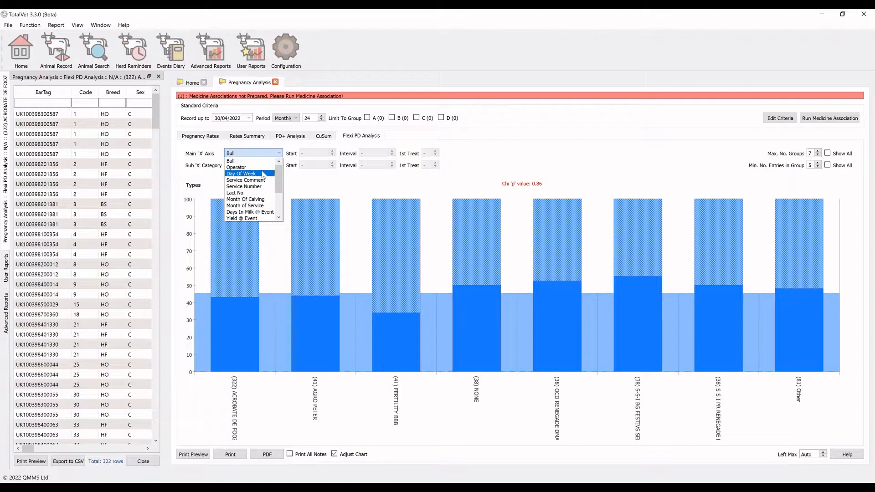
pyautogui.click(264, 174)
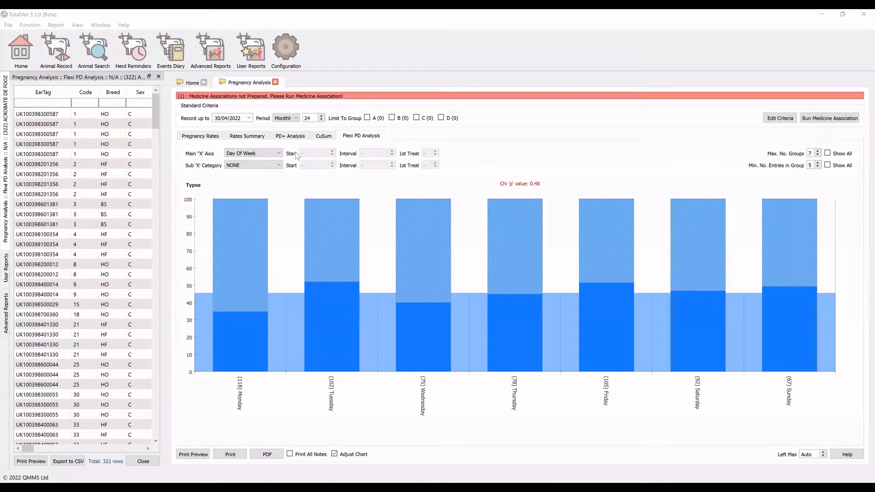
pyautogui.click(272, 151)
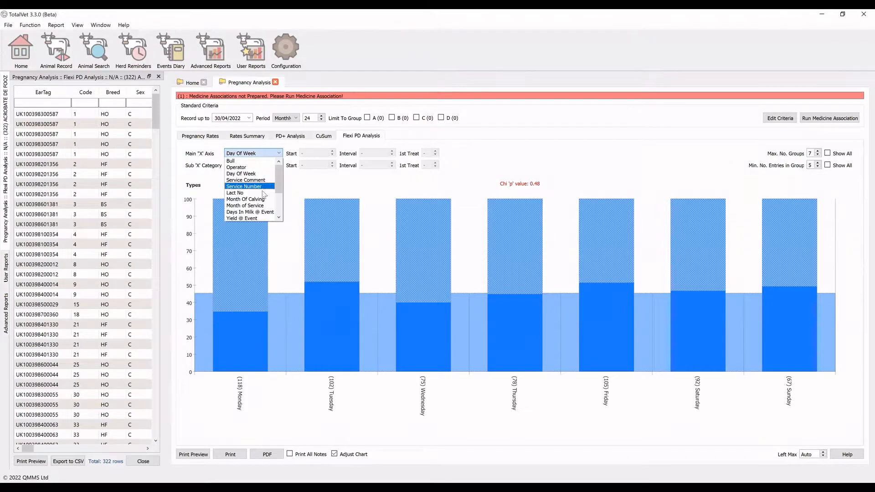
pyautogui.click(262, 193)
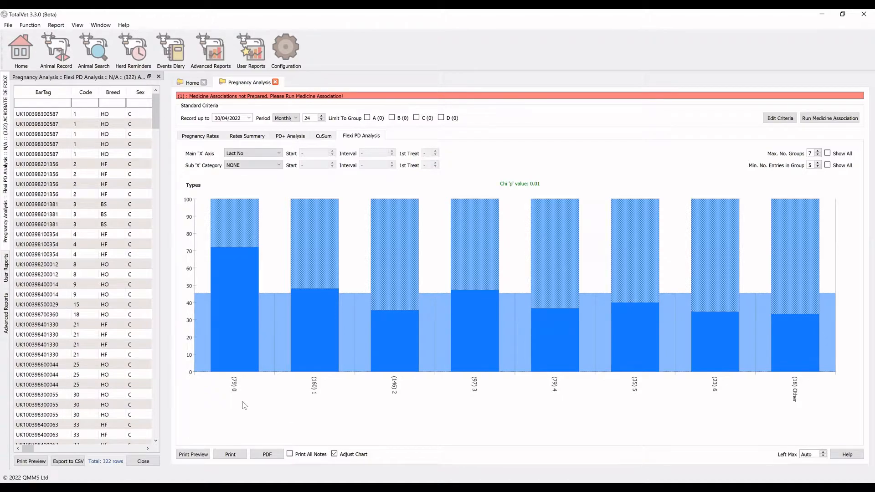
pyautogui.hotkey('alt', 'Tab')
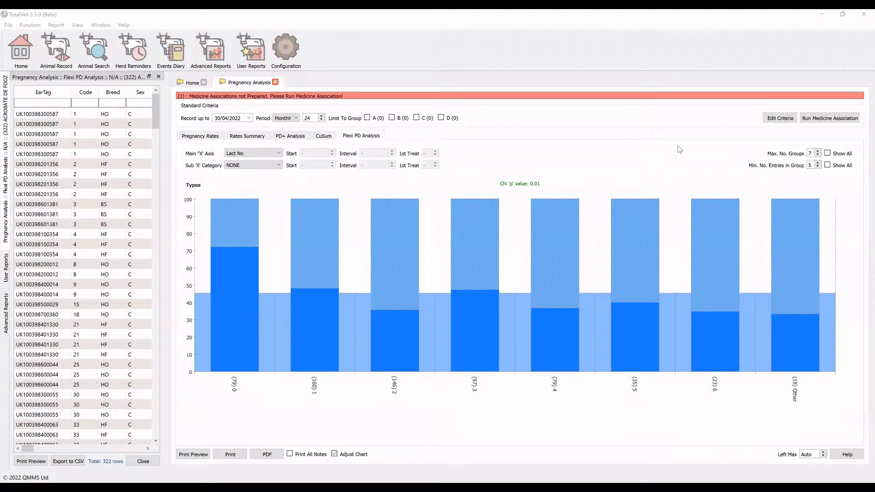
# Add a Lactation No. filter of >0 to the report criteria and close the criteria editor.
pyautogui.click(778, 121)
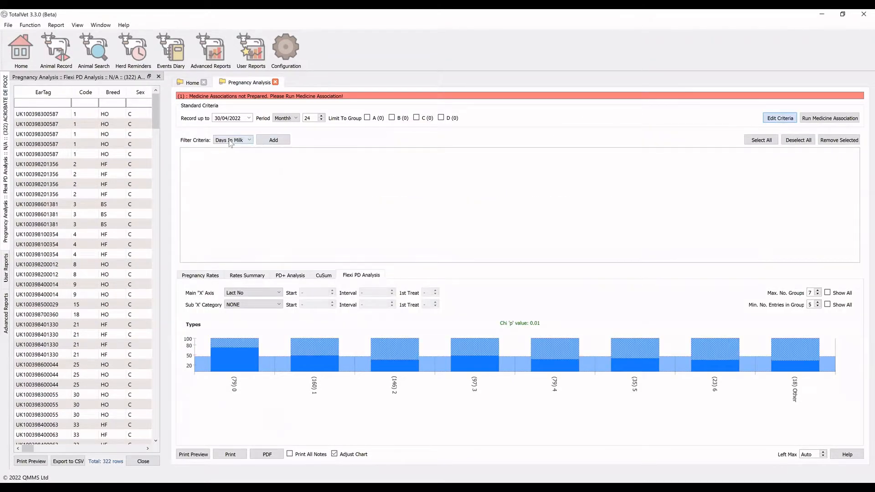
pyautogui.click(273, 141)
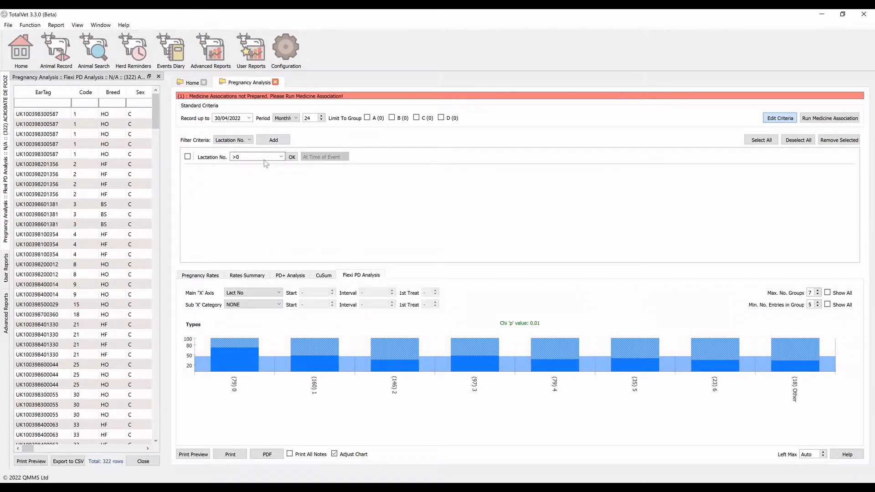
pyautogui.click(292, 157)
pyautogui.click(781, 119)
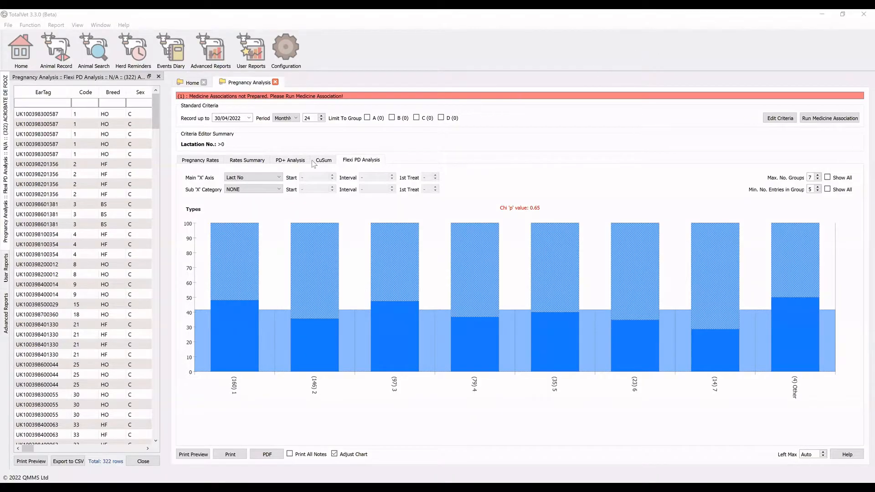
# Chart the results by Month of Service with Show All enabled, and set the report period to 12 months.
pyautogui.click(275, 179)
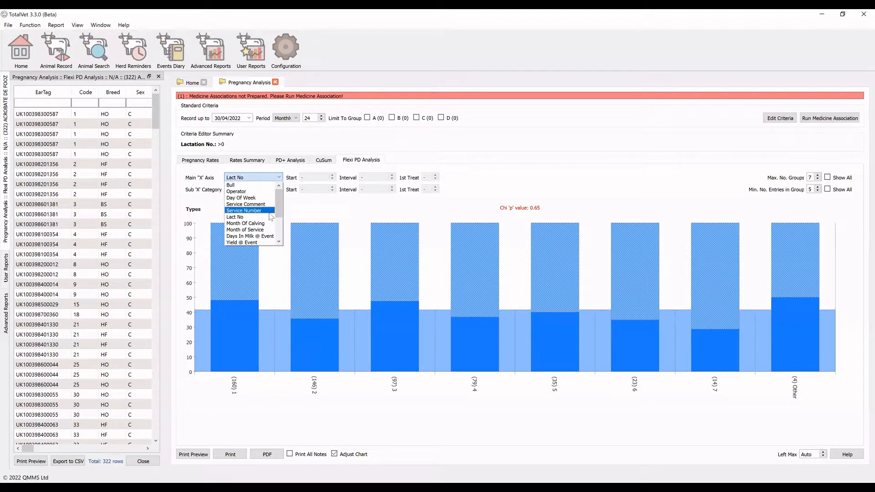
pyautogui.click(264, 230)
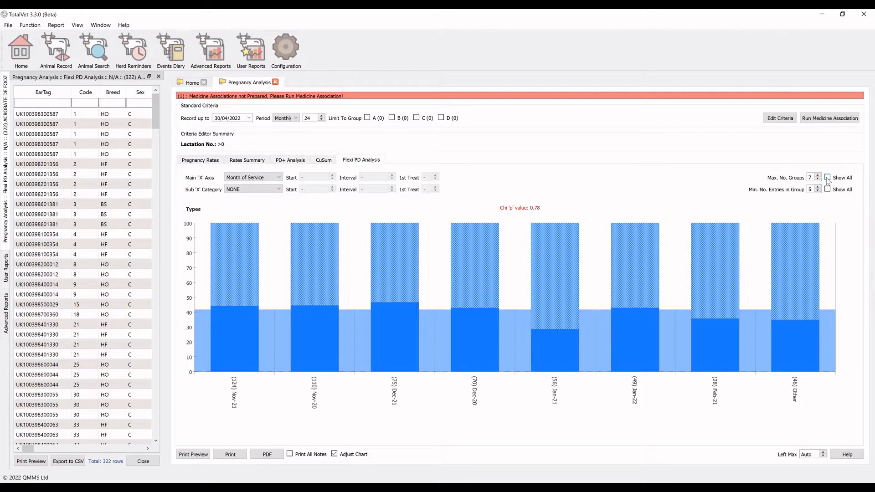
pyautogui.click(828, 178)
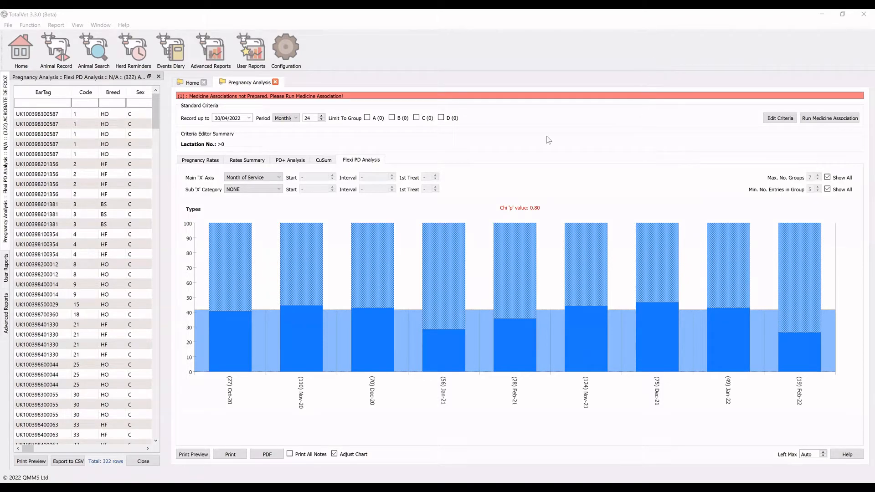
pyautogui.doubleClick(311, 118)
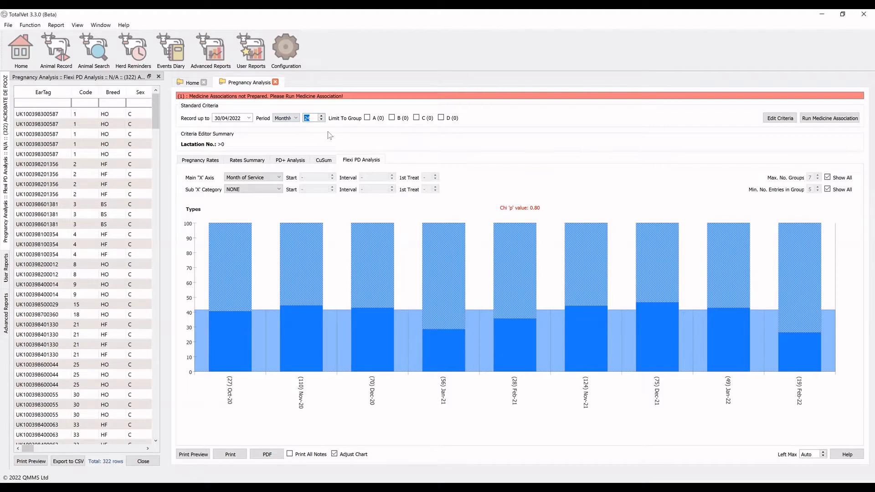
pyautogui.write('12')
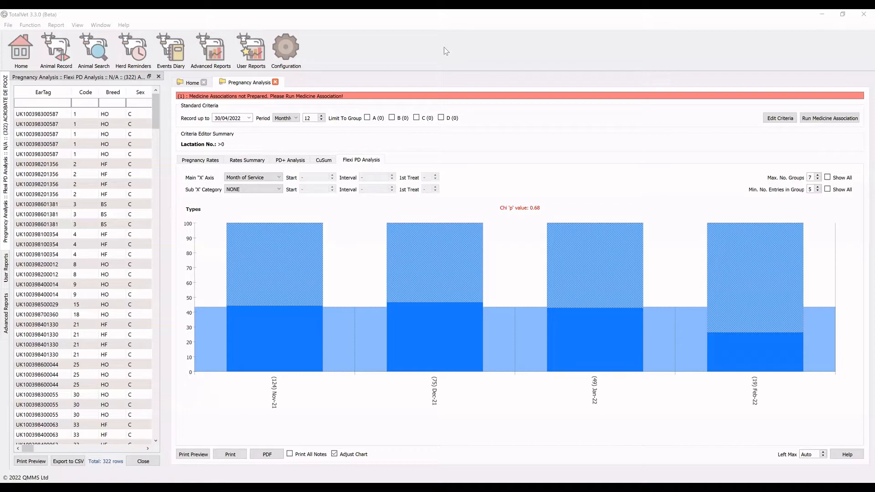
# Chart the results by Days In Milk @ Event on the main X axis with an interval of 50.
pyautogui.click(268, 179)
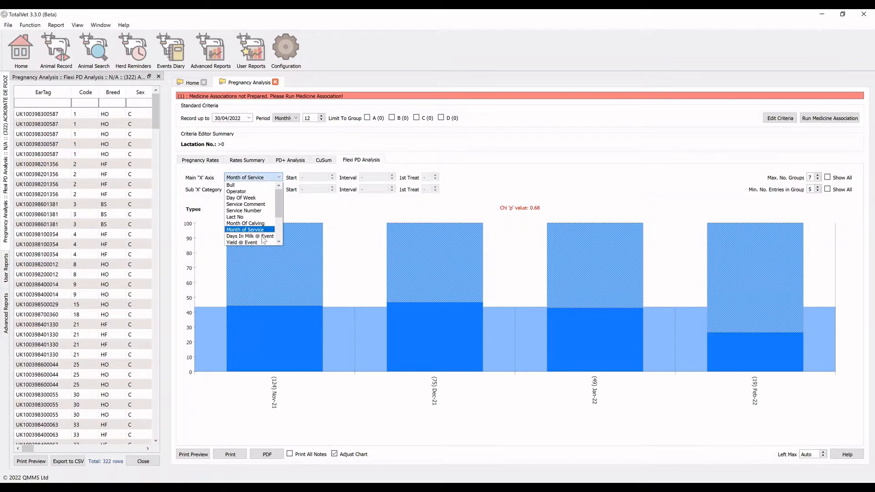
pyautogui.click(263, 237)
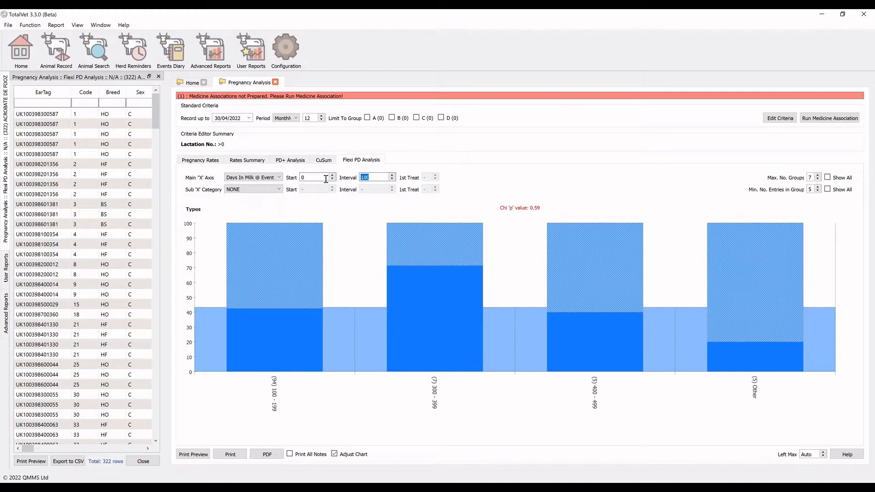
pyautogui.write('50')
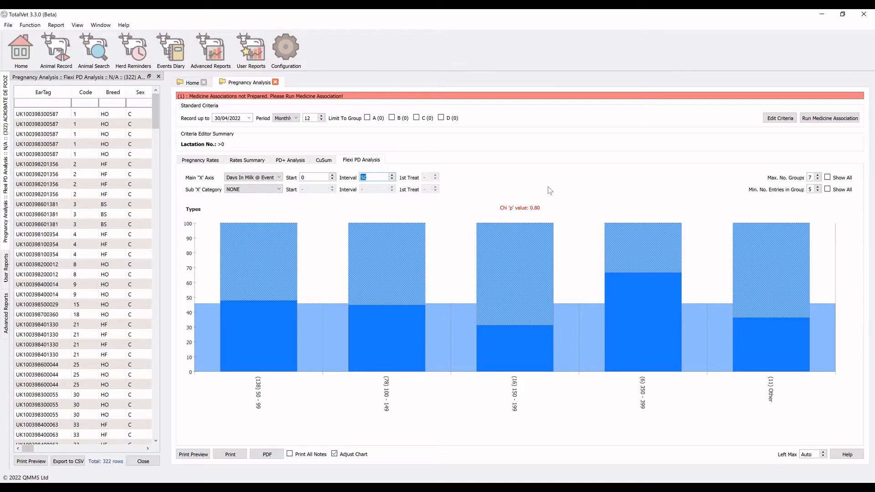
pyautogui.click(473, 18)
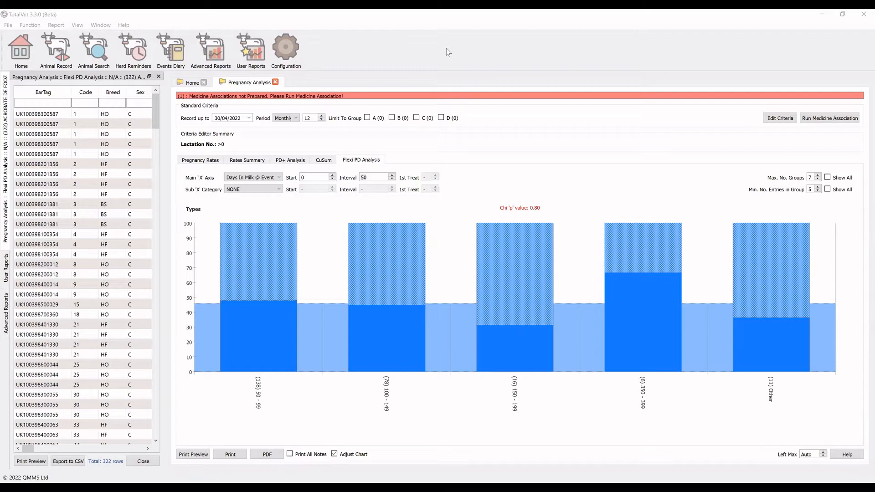
# Start the medicine association and include the Served event with 7 days before.
pyautogui.click(825, 120)
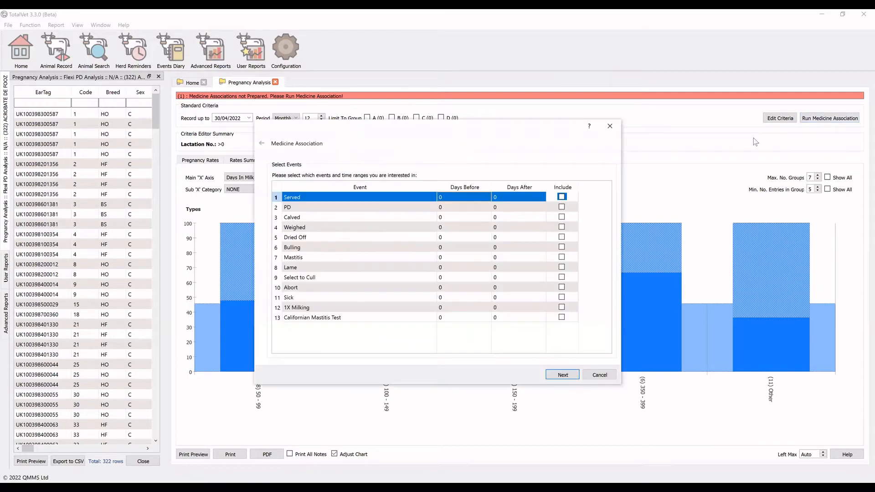
pyautogui.doubleClick(447, 196)
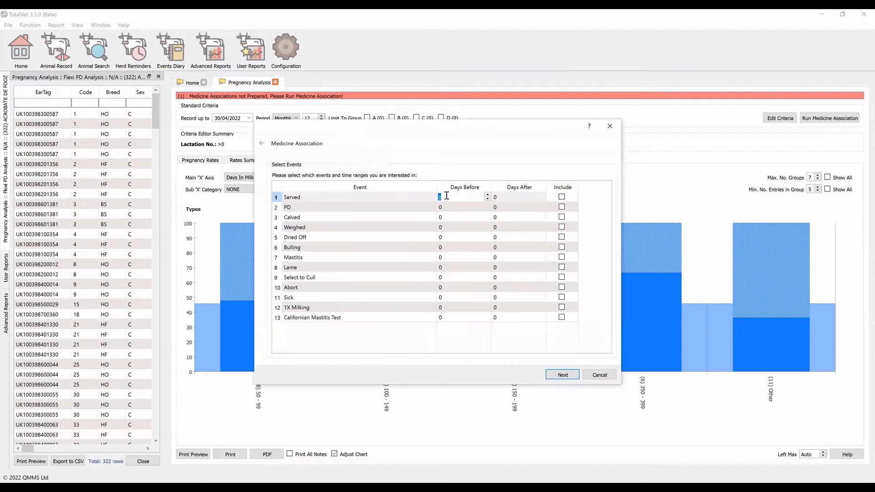
pyautogui.write('7')
pyautogui.click(561, 197)
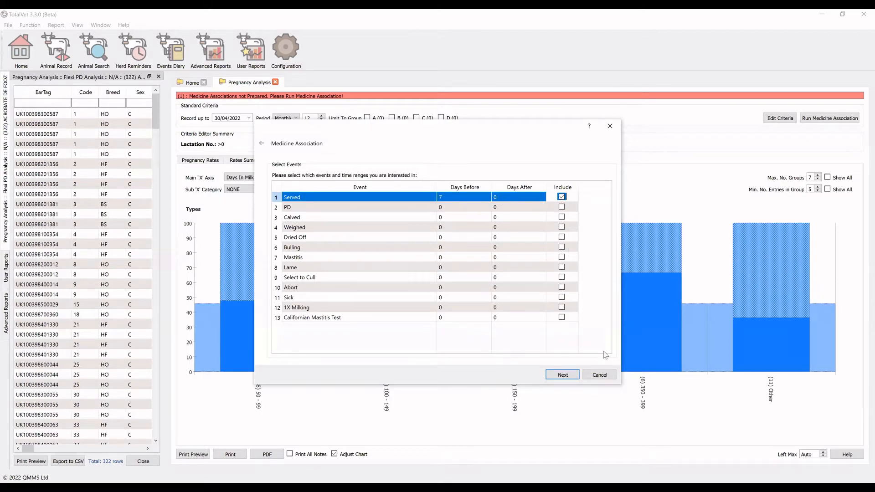
pyautogui.click(570, 373)
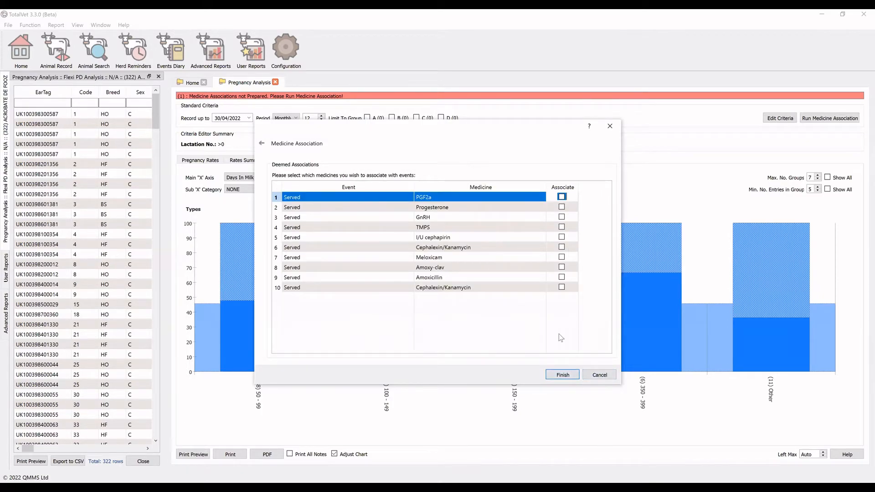
# Associate PGF2a, Progesterone and GnRH with the Served event and finish the medicine association.
pyautogui.click(561, 197)
pyautogui.click(562, 208)
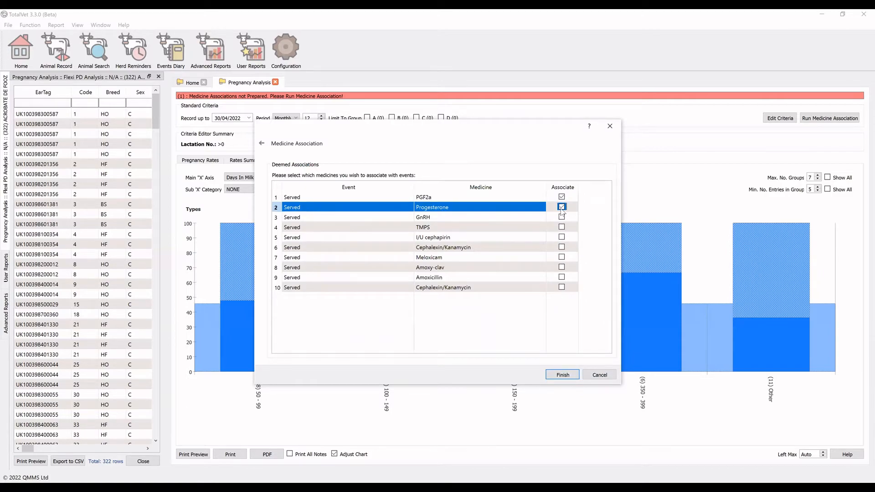
pyautogui.click(562, 217)
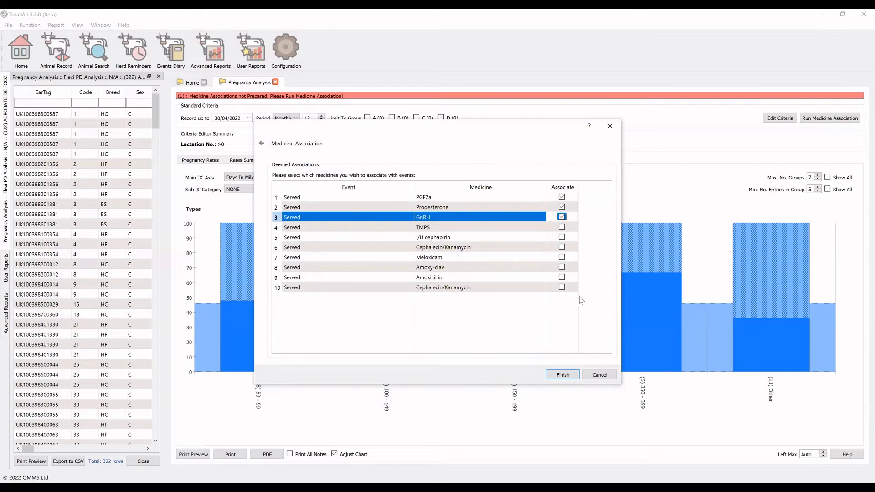
pyautogui.click(563, 375)
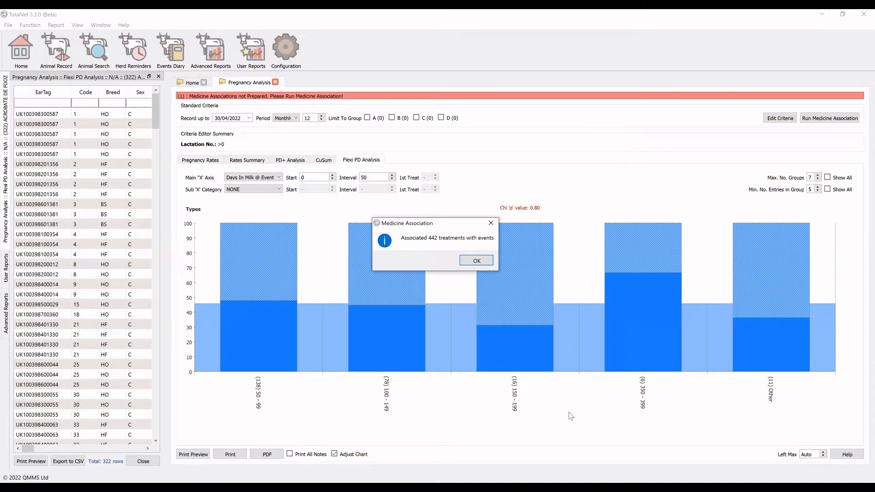
pyautogui.click(477, 261)
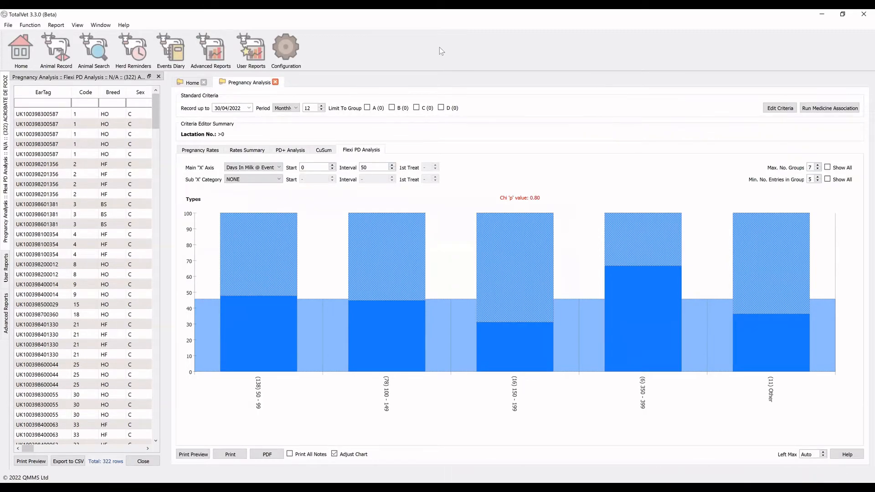
pyautogui.click(439, 47)
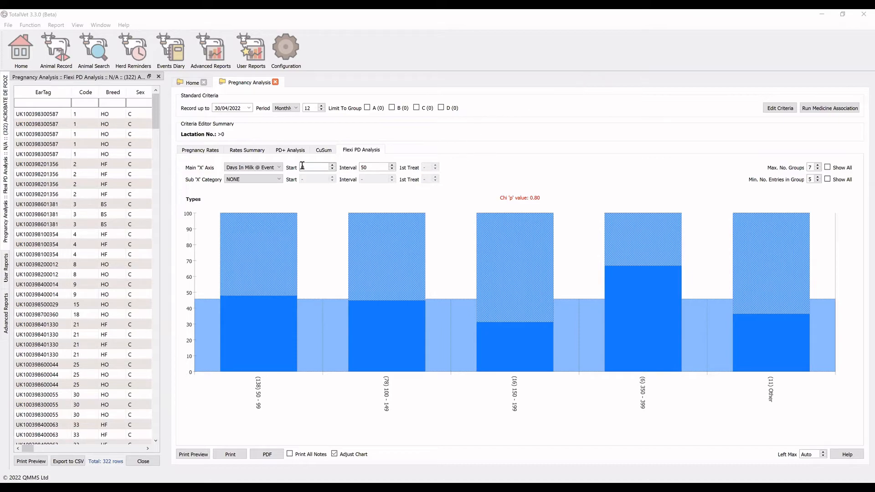
# Chart the results by Medicine Used on the main X axis and set the report period to 24 months.
pyautogui.click(275, 166)
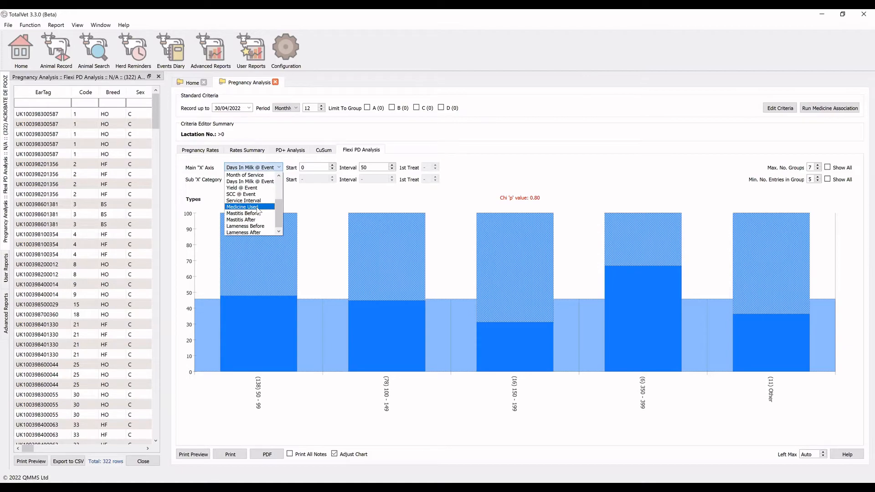
pyautogui.click(258, 208)
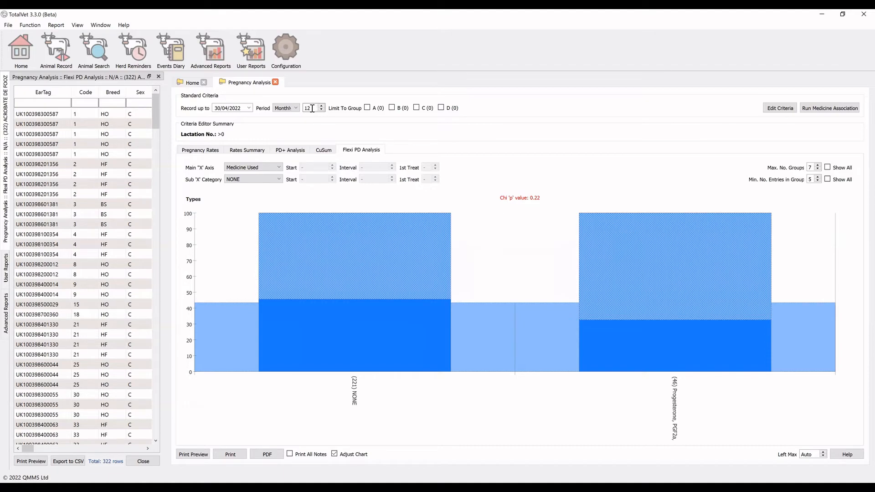
pyautogui.moveTo(312, 109); pyautogui.dragTo(297, 110)
pyautogui.write('24')
pyautogui.press('Return')
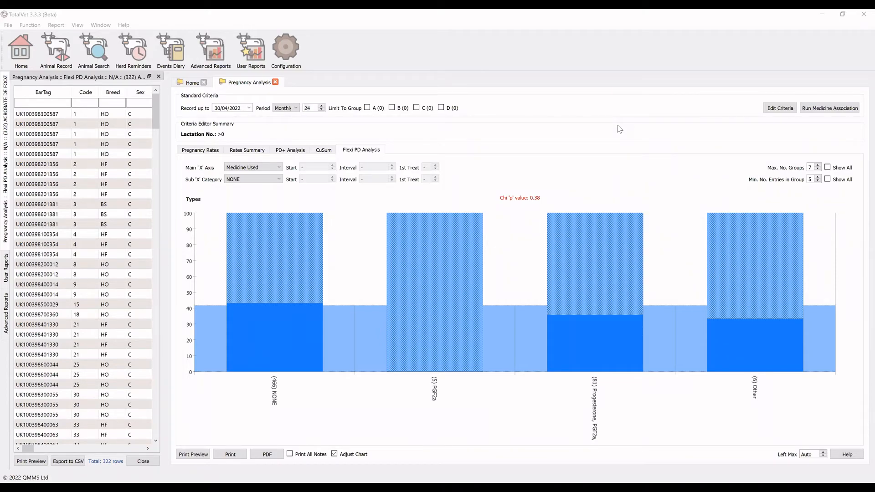
# Set the report period to 12 months for the Medicine Used chart.
pyautogui.doubleClick(311, 108)
pyautogui.write('12')
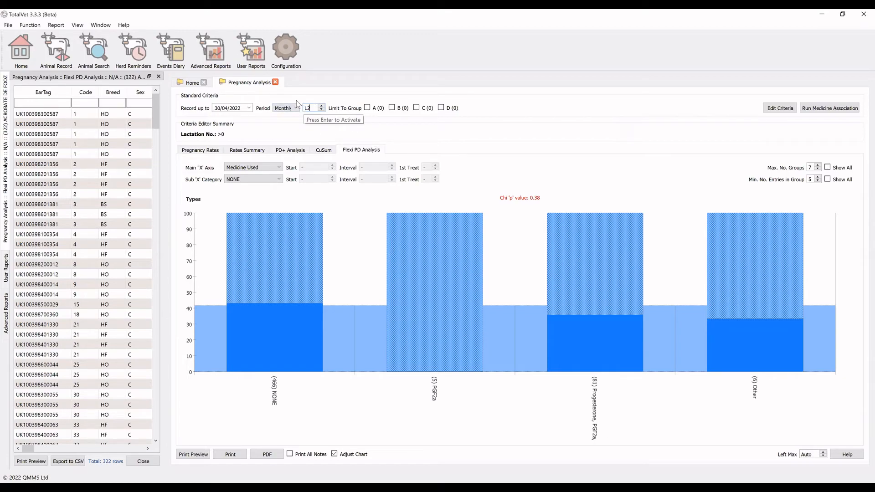
pyautogui.press('Return')
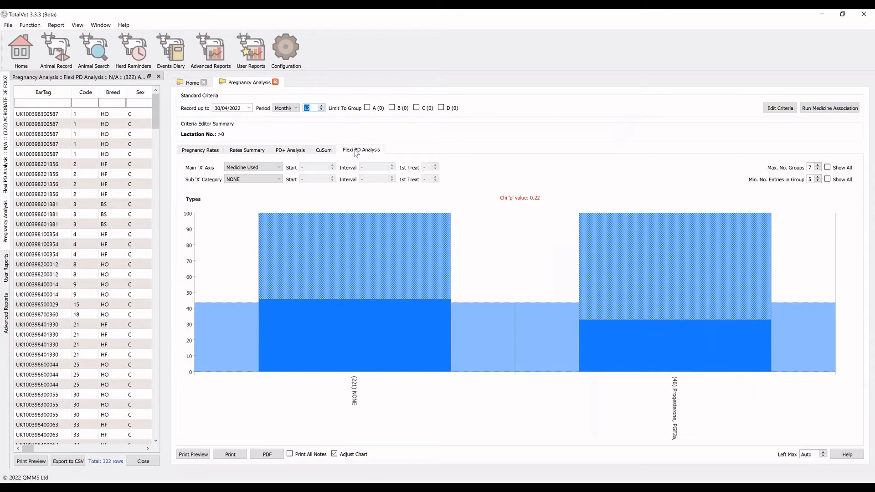
# Subdivide the Medicine Used chart by Yield @ Event as the sub X category, with an interval of 10.
pyautogui.click(271, 182)
pyautogui.scroll(-2, 256, 219)
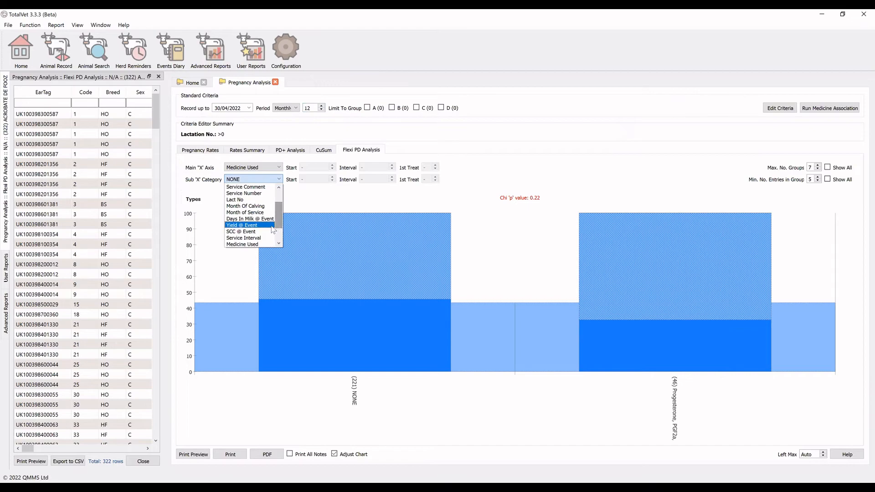
pyautogui.click(253, 226)
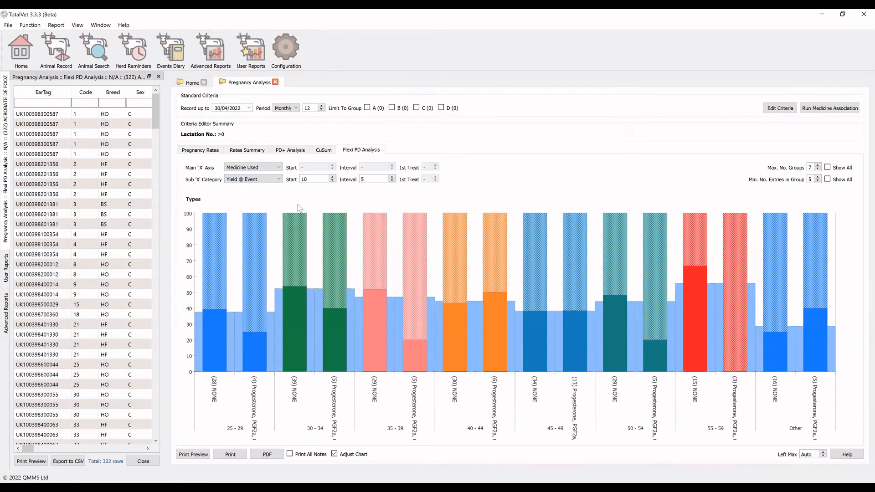
pyautogui.doubleClick(311, 181)
pyautogui.click(311, 181)
pyautogui.press('Tab')
pyautogui.write('10')
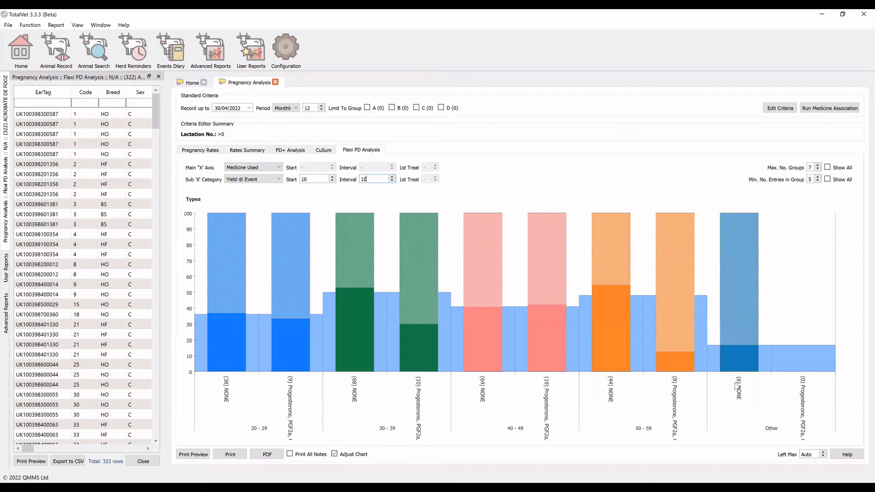
pyautogui.press('Return')
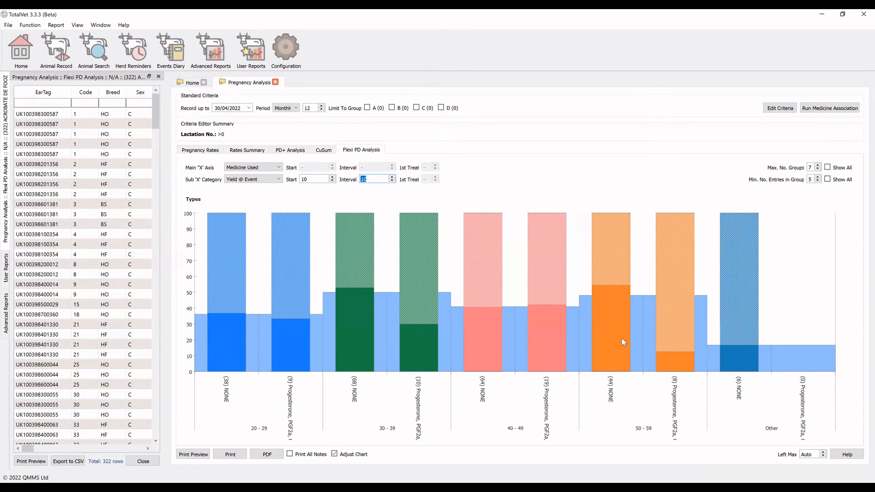